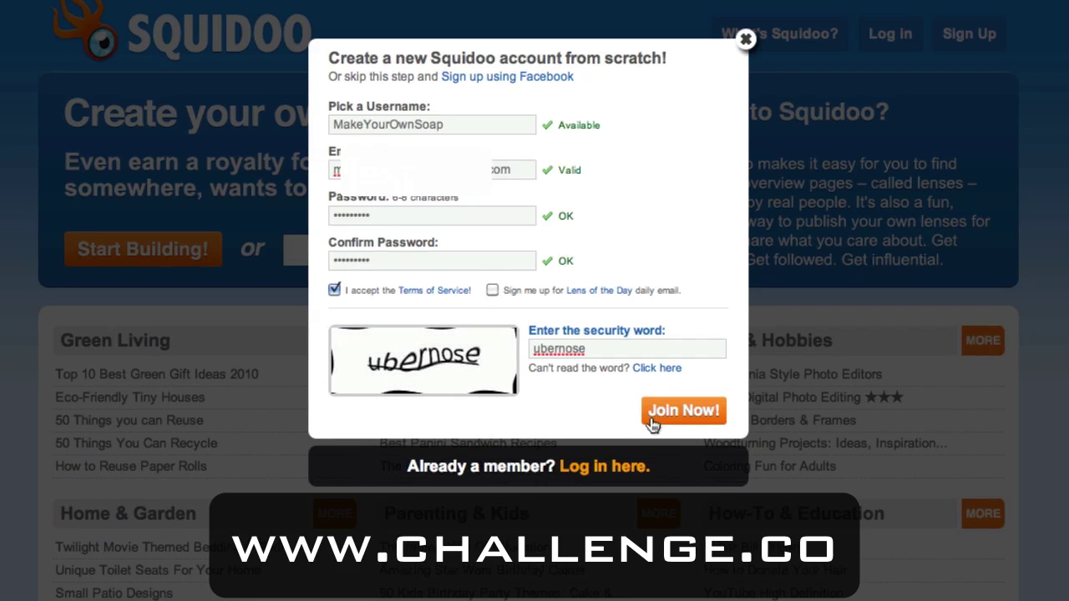
Submit the new account sign-up form and start building a first lens page.
click(653, 415)
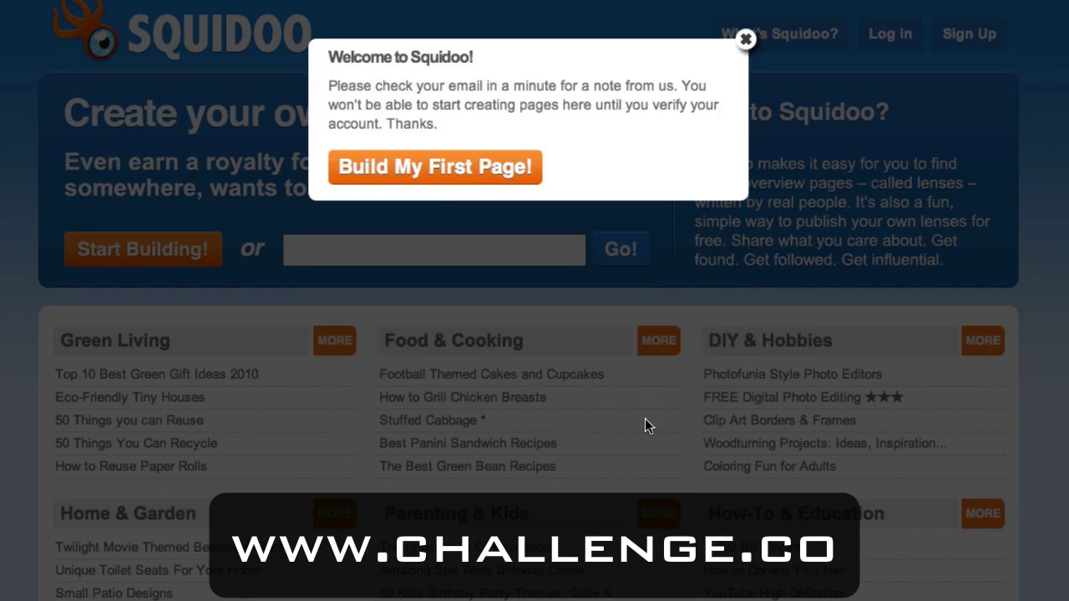
click(525, 173)
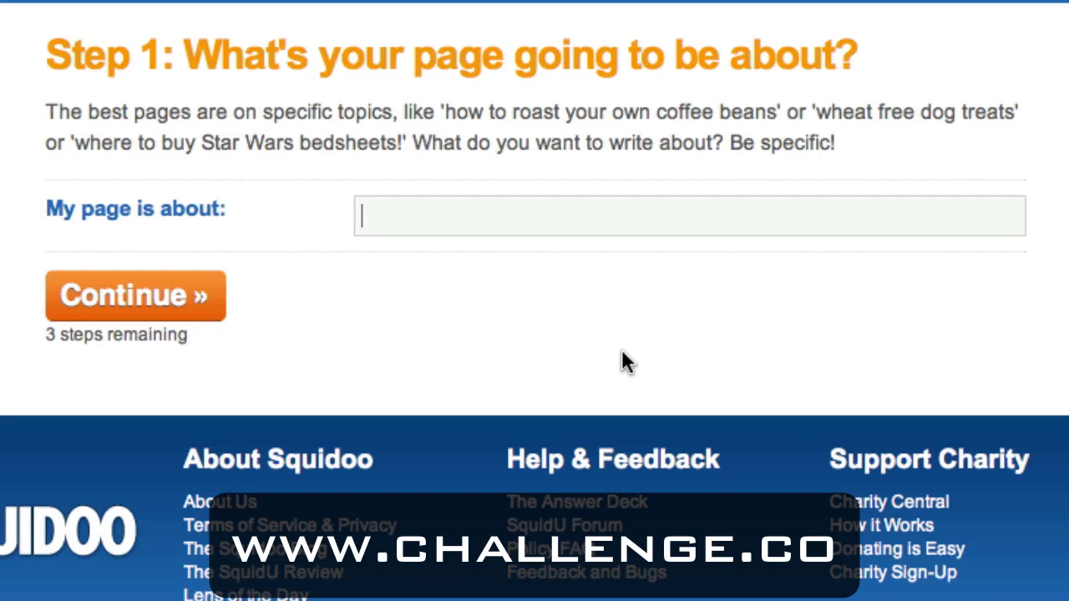
Set the page topic to 'Make Your Own Soap' and continue to the lens title.
text(Make Your Own Soap)
click(136, 307)
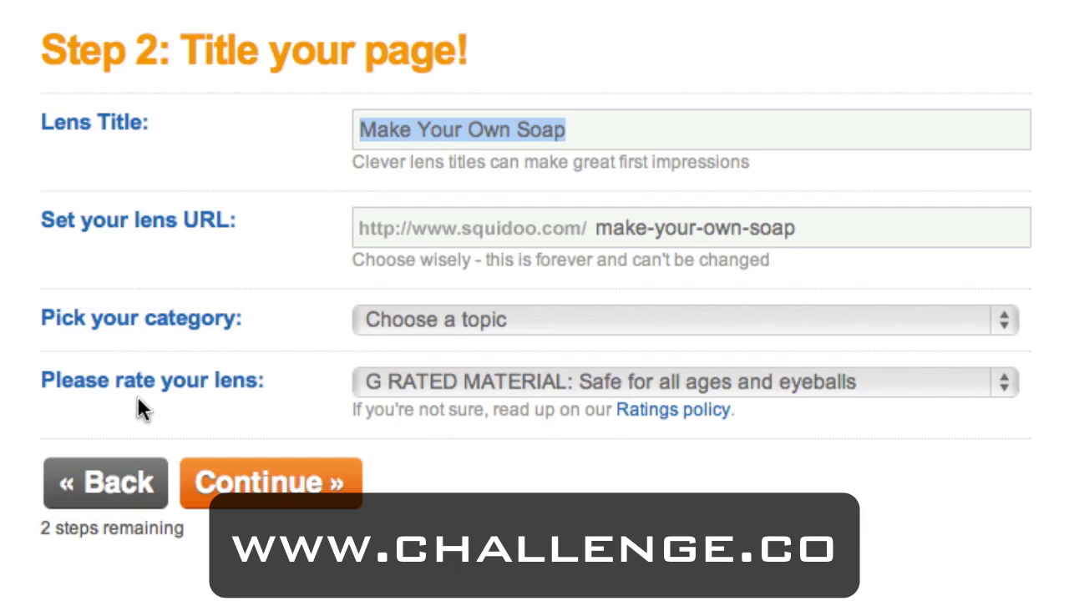
click(517, 135)
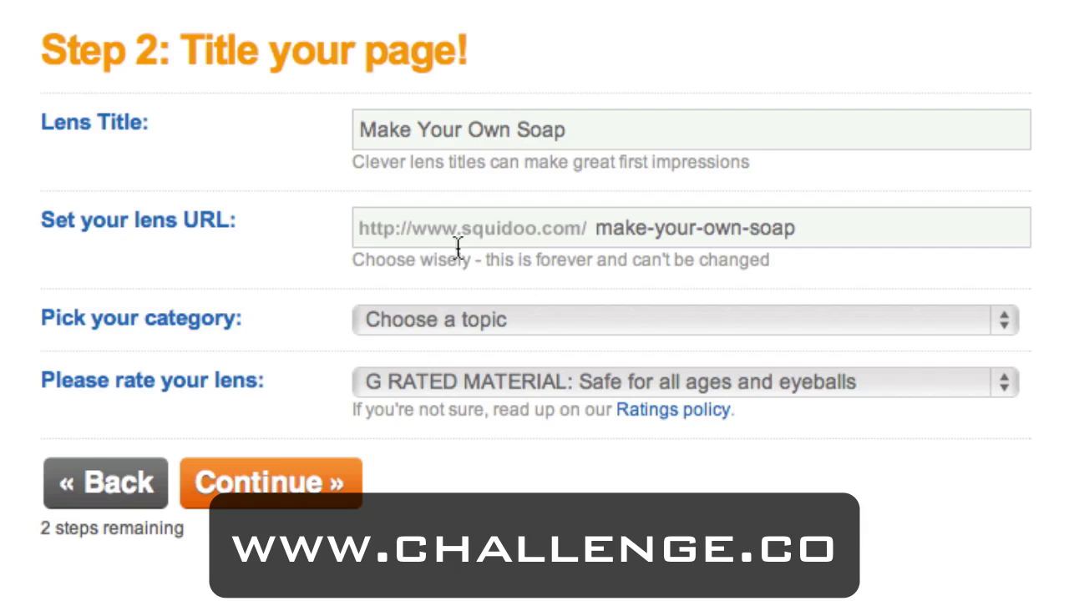
Change the lens URL to make-your-own-soap-now.
click(634, 232)
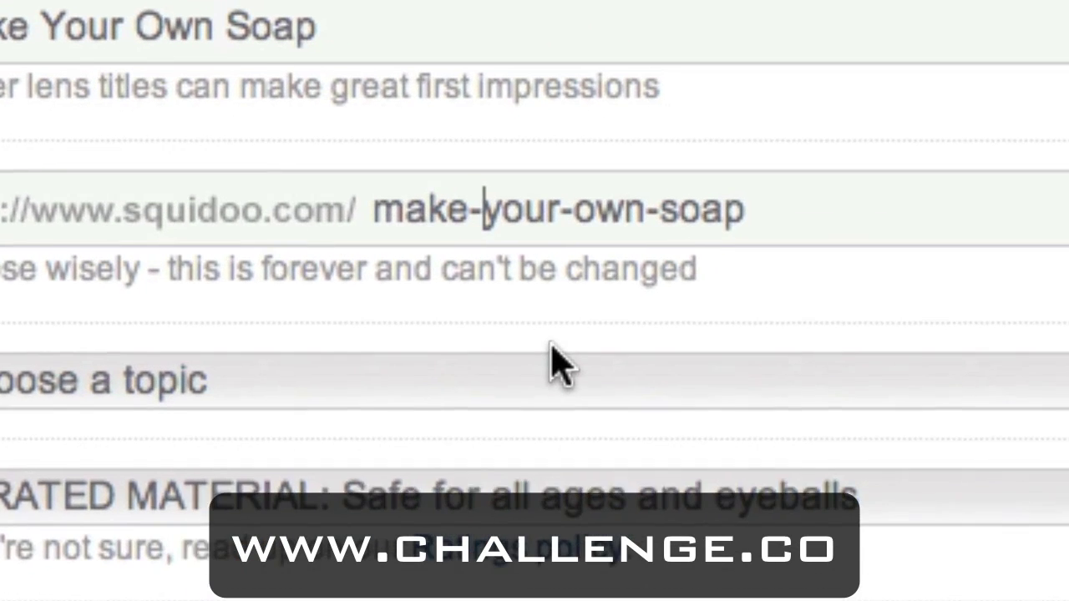
key(BackSpace)
text(-)
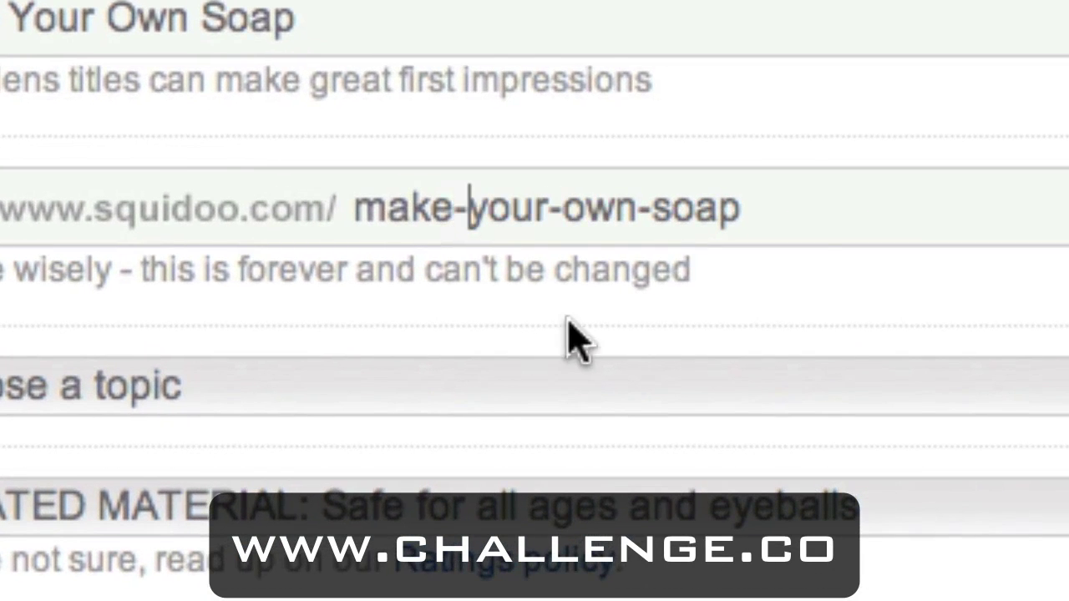
click(817, 224)
text(-now)
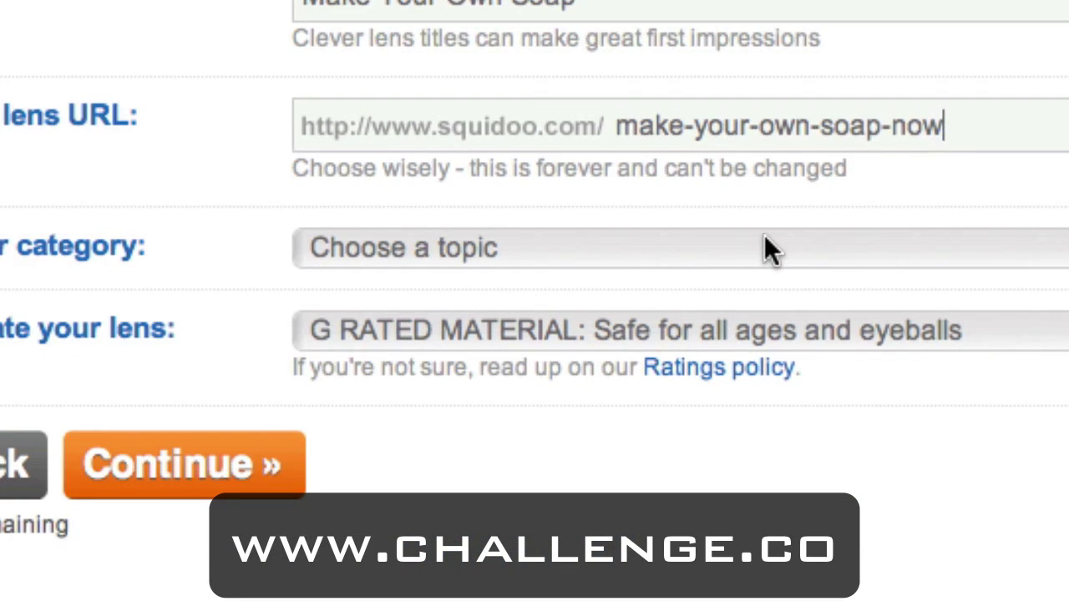
click(767, 249)
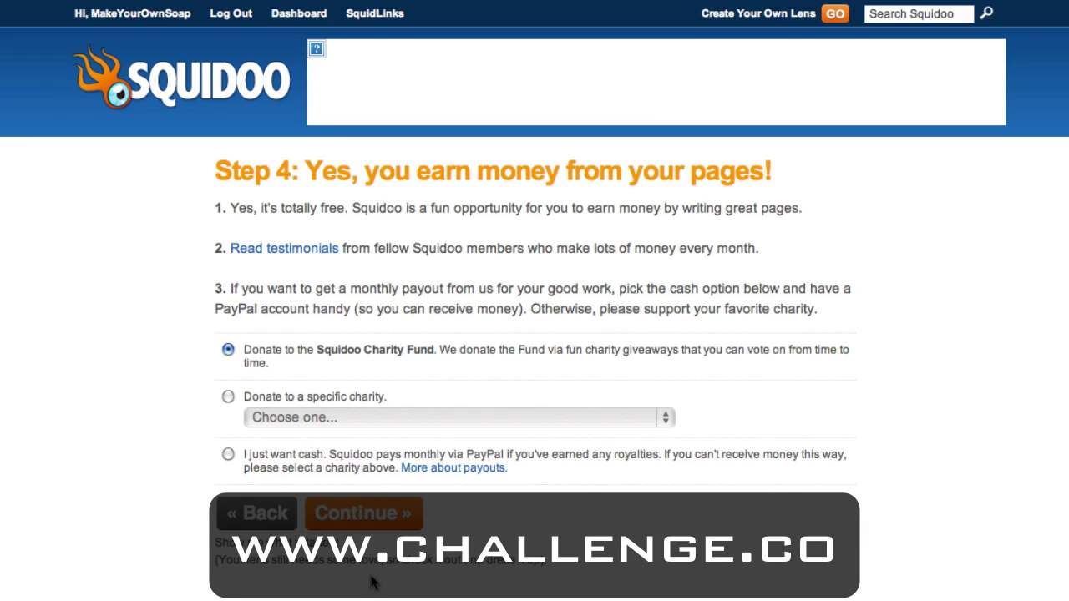
Finish the category and earnings steps, keeping the Squidoo Charity Fund, and enter the Workshop.
click(367, 517)
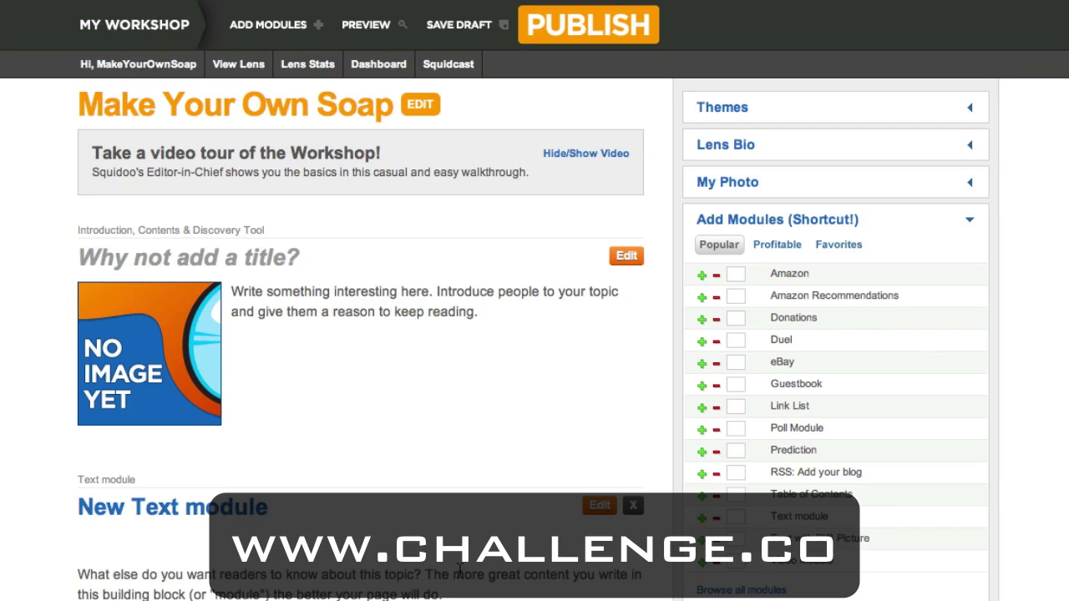
scroll(458, 569, down, 3)
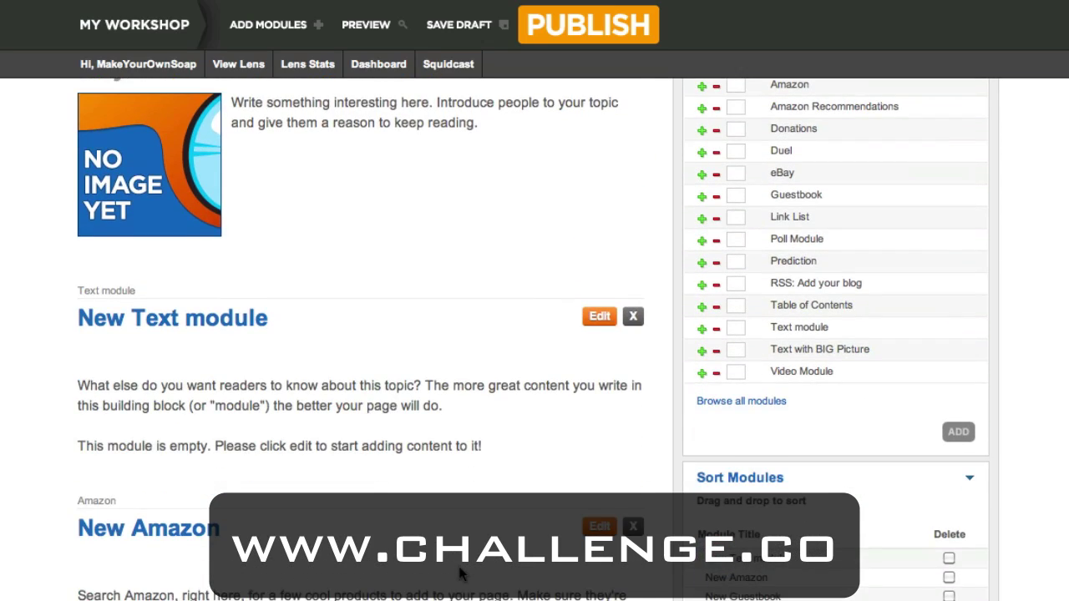
scroll(458, 563, down, 3)
scroll(457, 563, up, 5)
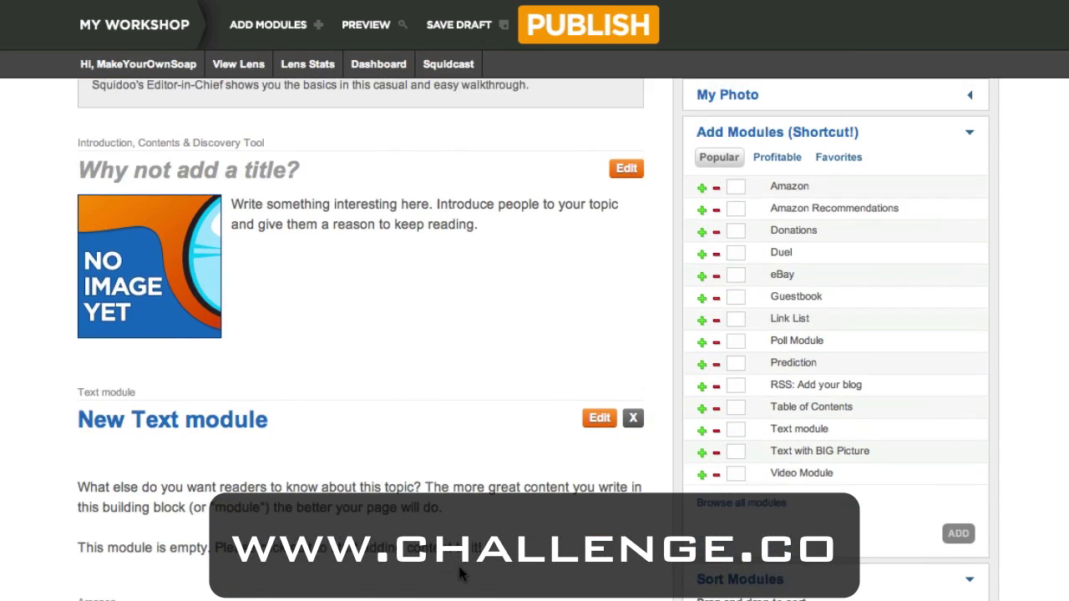
scroll(457, 562, up, 2)
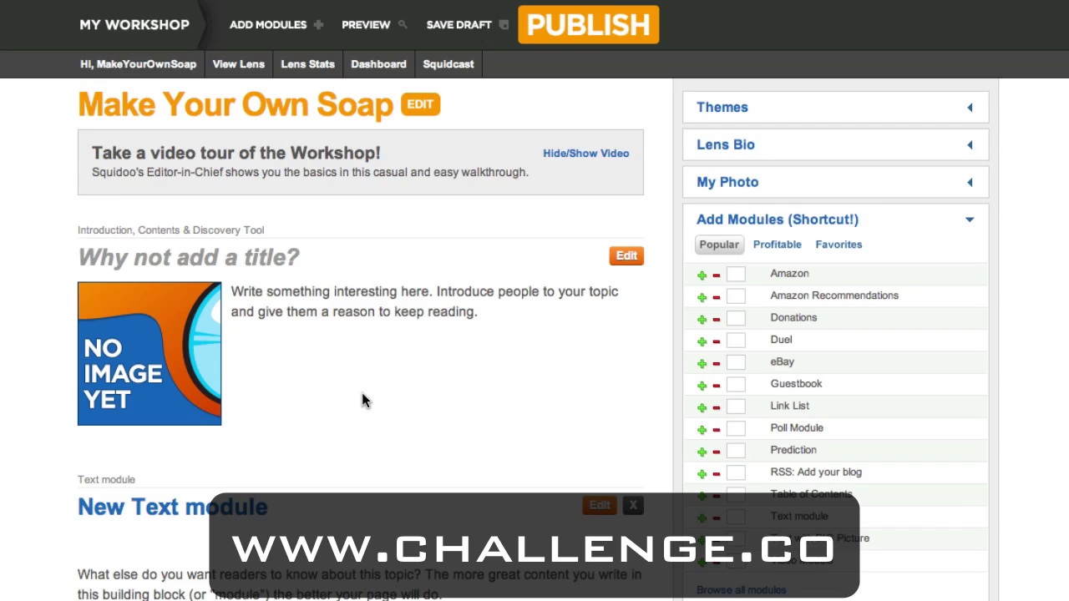
scroll(361, 393, down, 5)
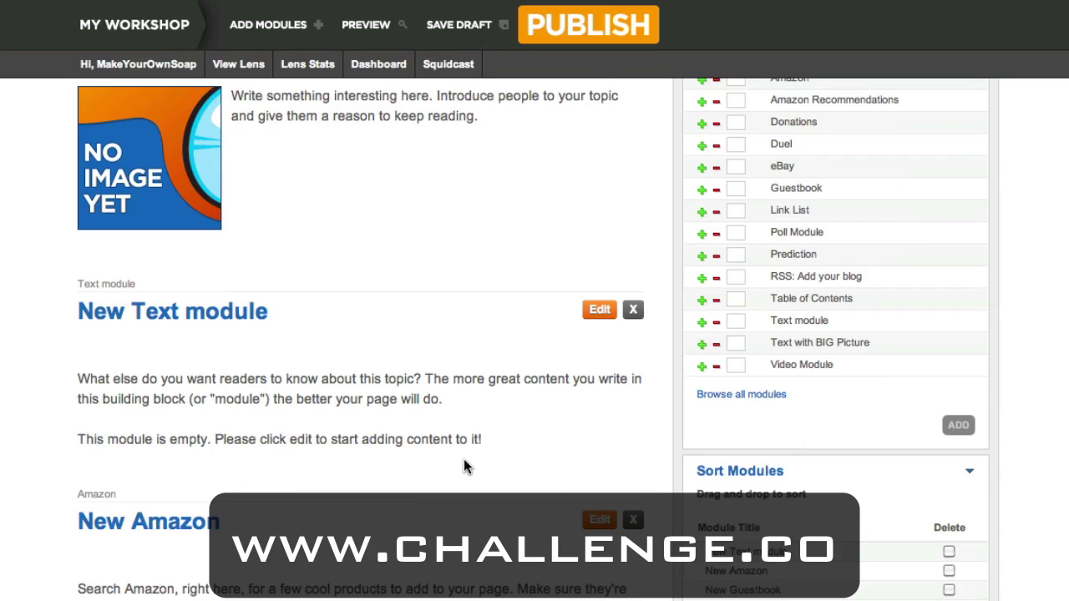
scroll(464, 466, down, 5)
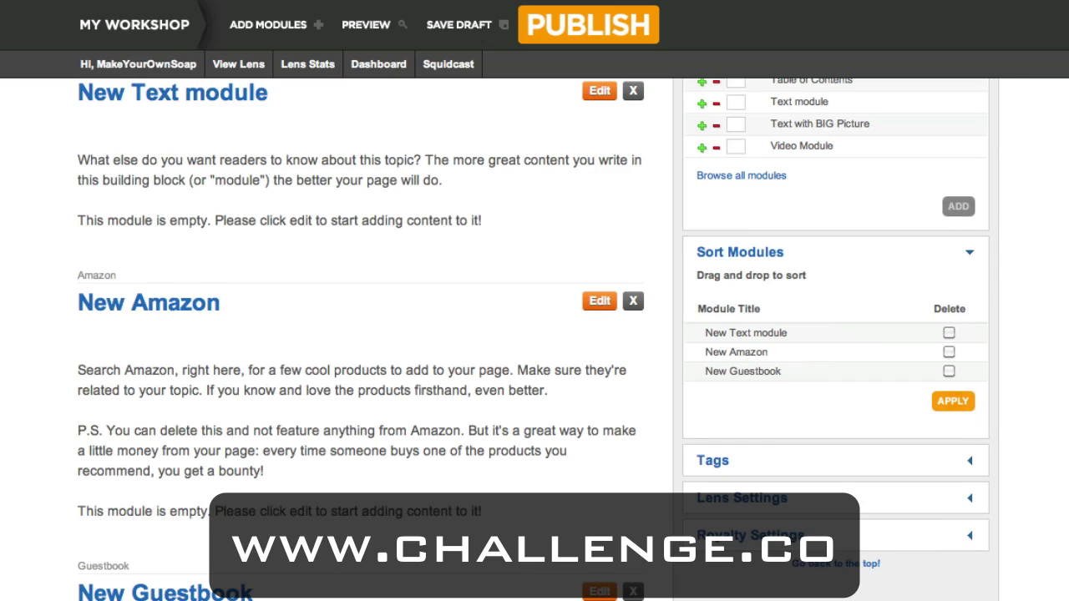
scroll(535, 334, up, 5)
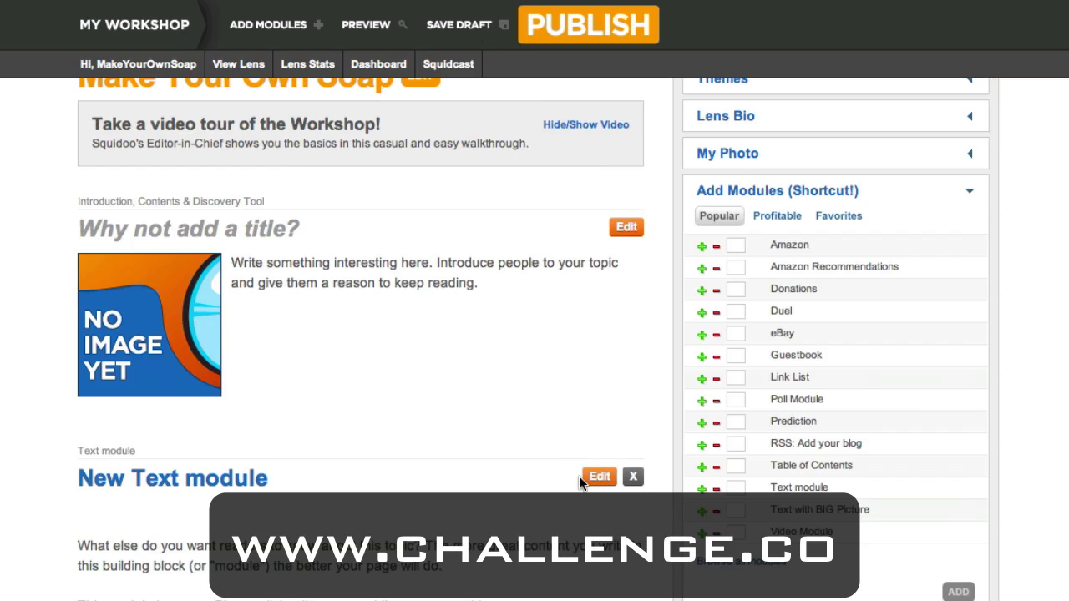
scroll(527, 544, up, 1)
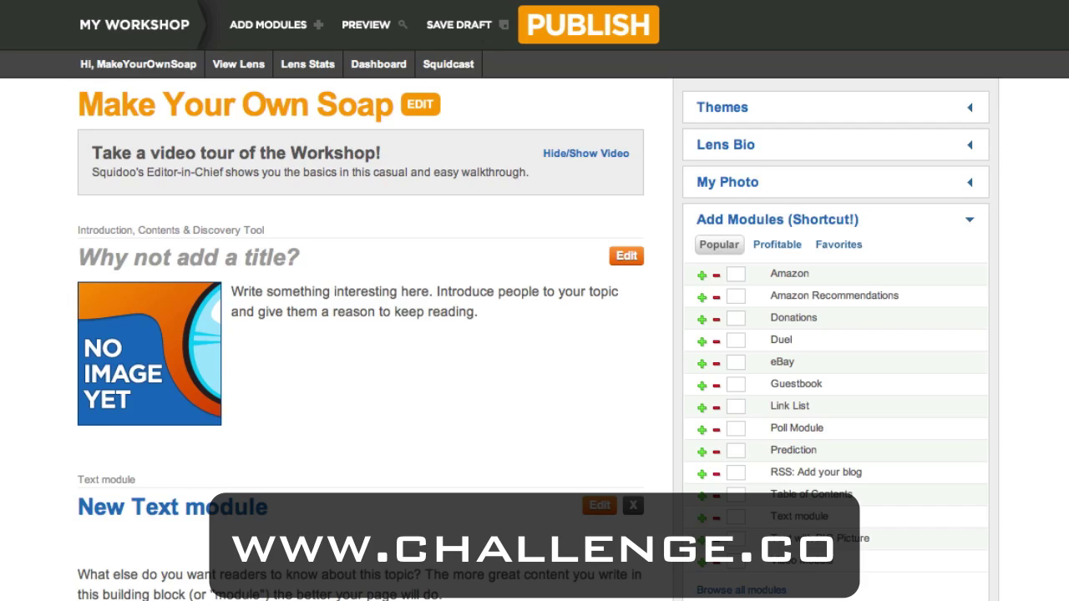
scroll(534, 339, down, 2)
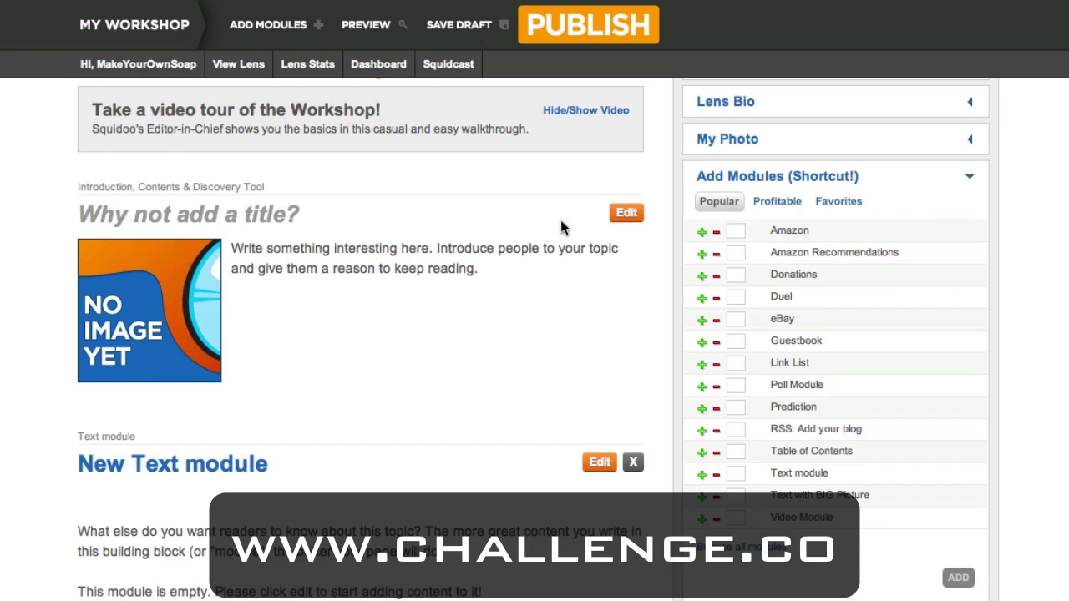
Edit the Introduction: title 'Yes, You Can Make Soap At Home!', intro text, linked phrase and photo.
click(626, 212)
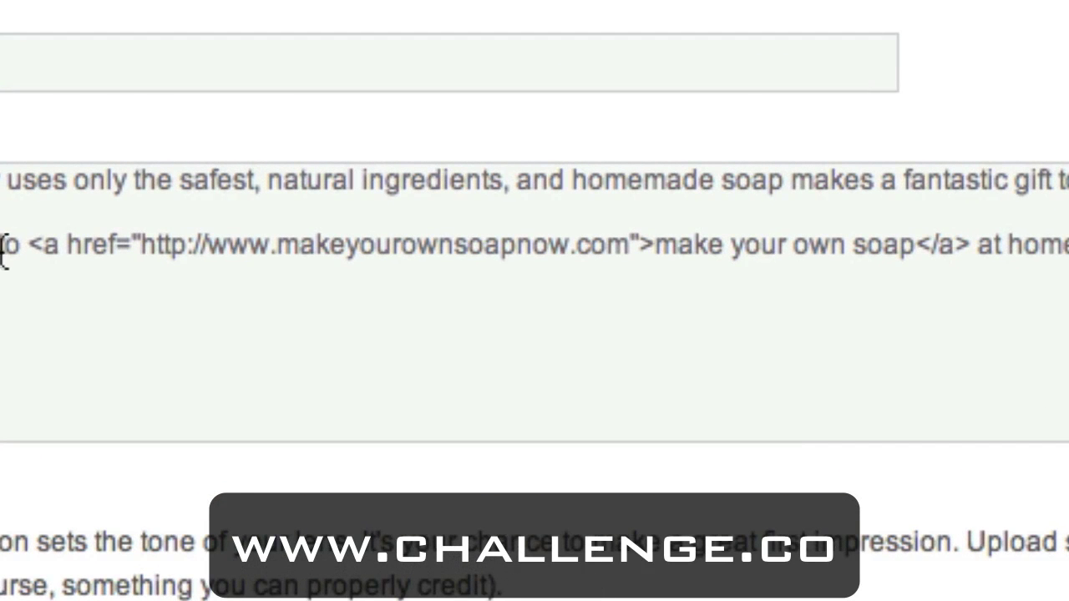
drag(29, 244, 978, 231)
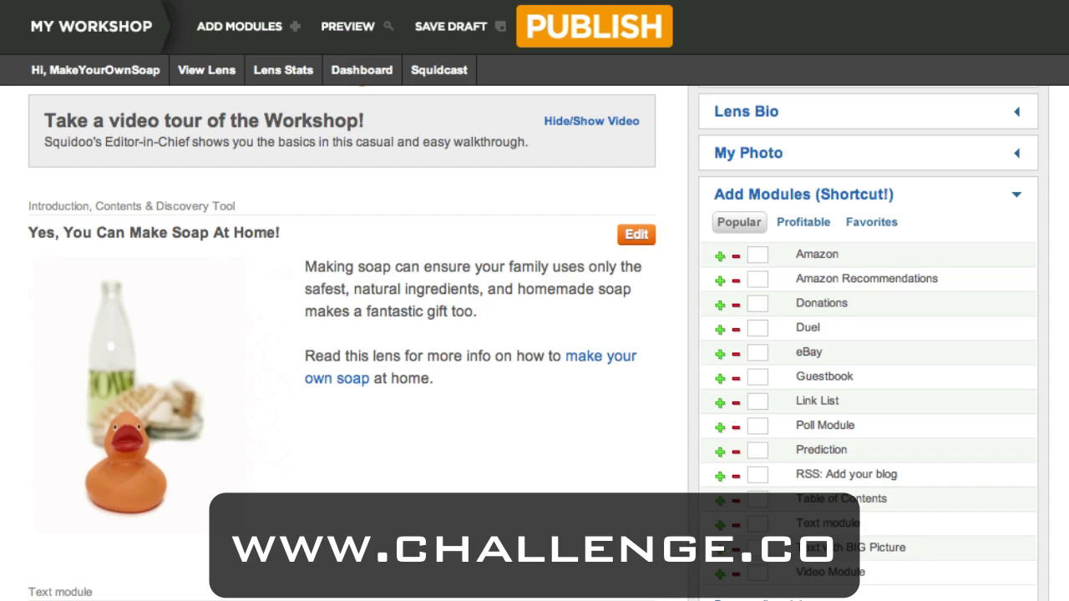
Delete the New Amazon module from the lens Workshop.
scroll(533, 343, down, 1)
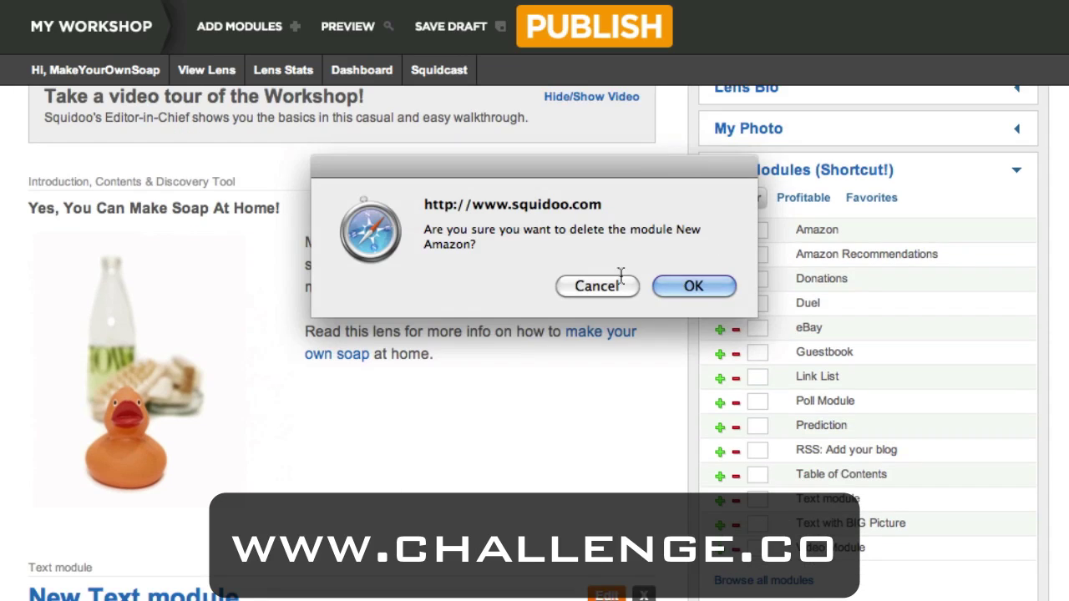
click(716, 289)
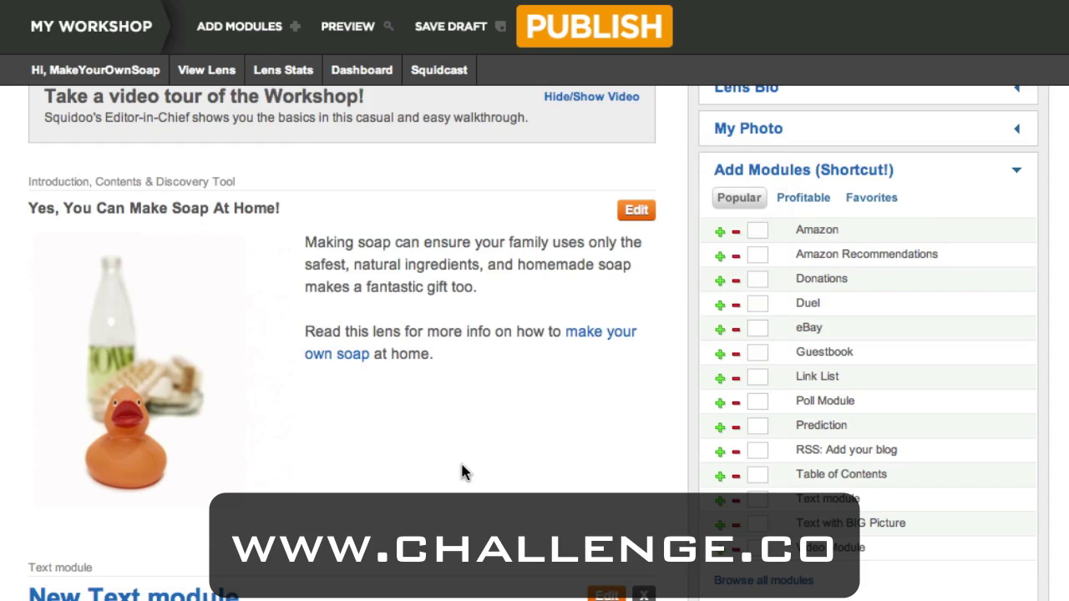
scroll(462, 470, down, 10)
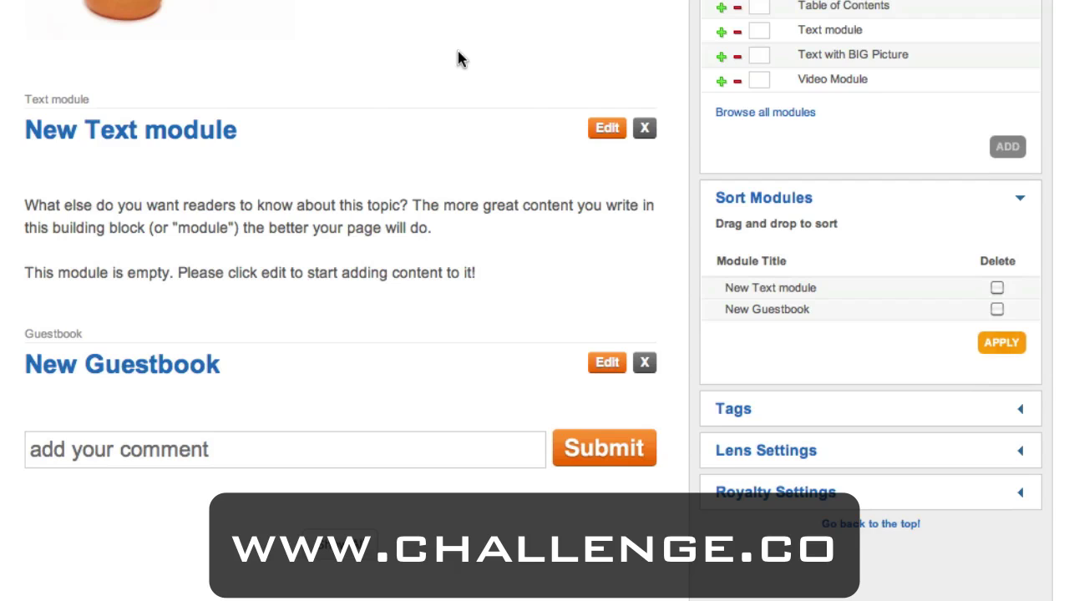
Add an RSS: Add your blog module alongside the 'Your Soap Making Tips' guestbook.
click(607, 362)
scroll(318, 506, up, 5)
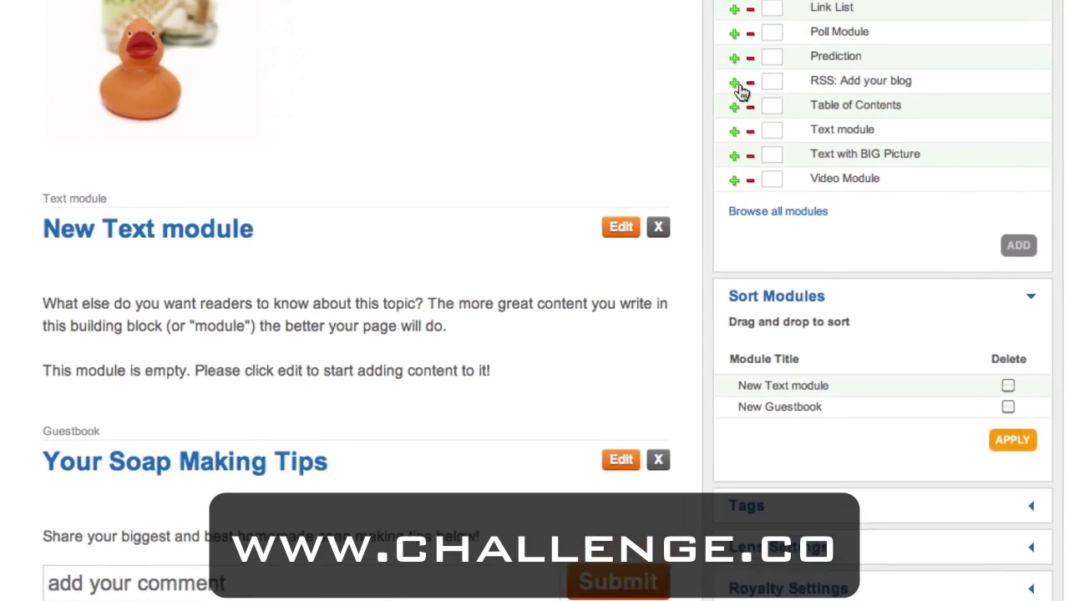
click(705, 284)
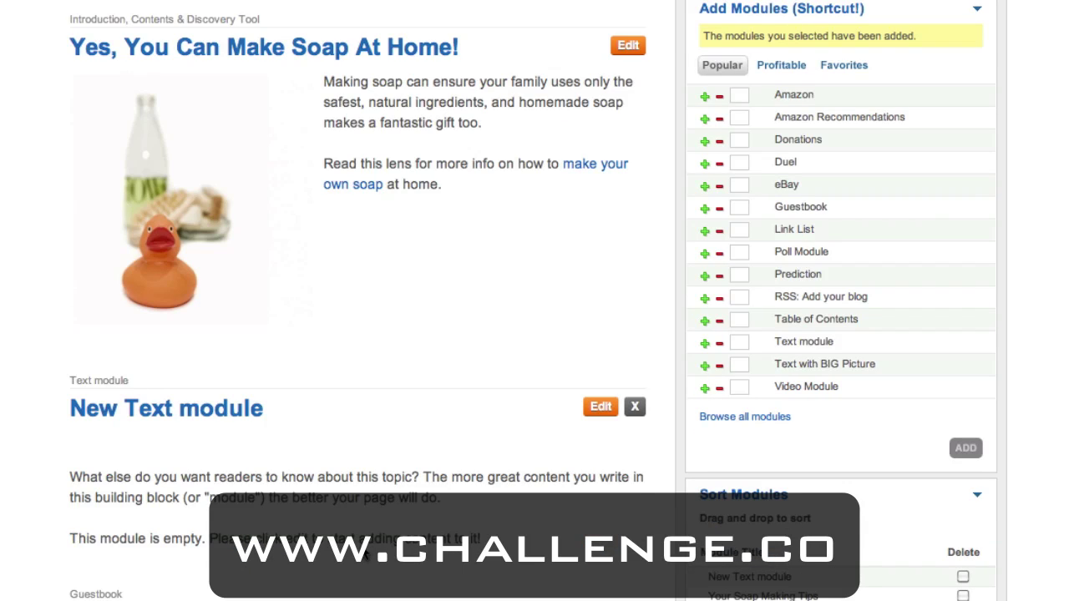
scroll(361, 338, down, 10)
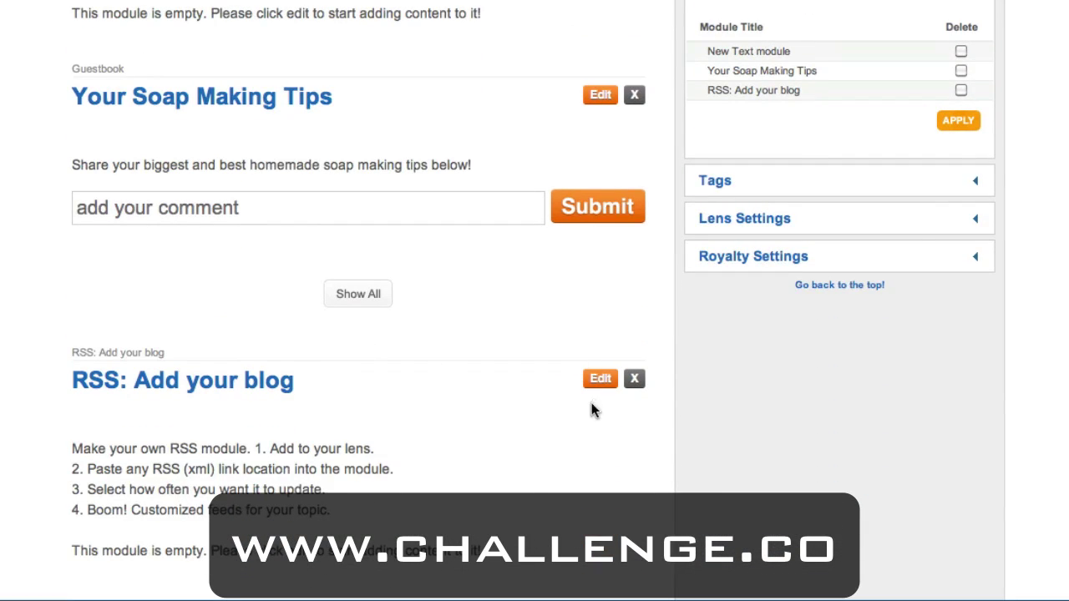
click(600, 378)
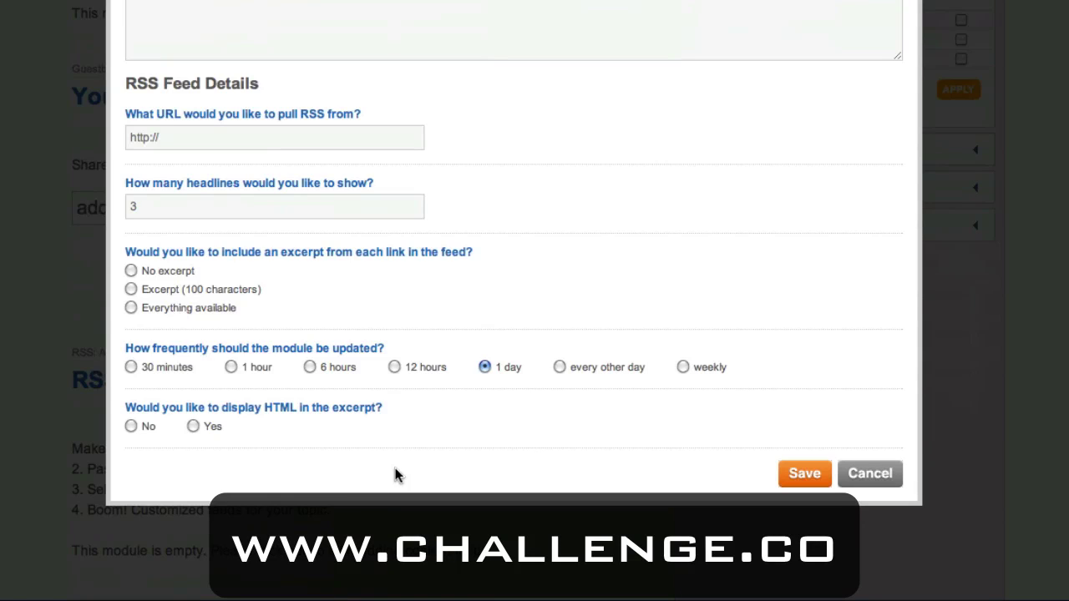
scroll(395, 467, up, 4)
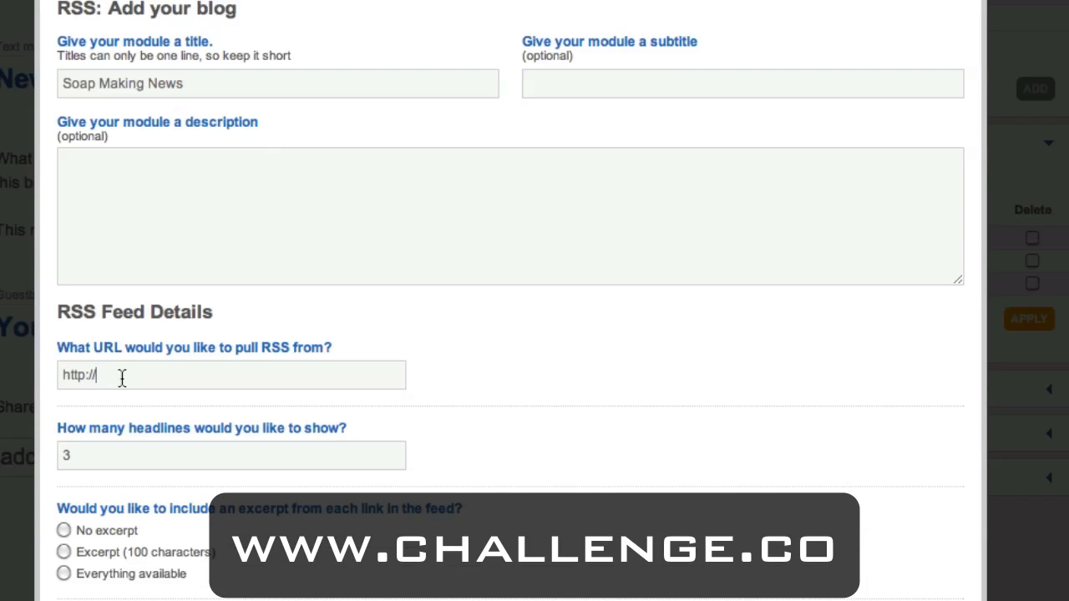
text(www.makeyourownsoapnow)
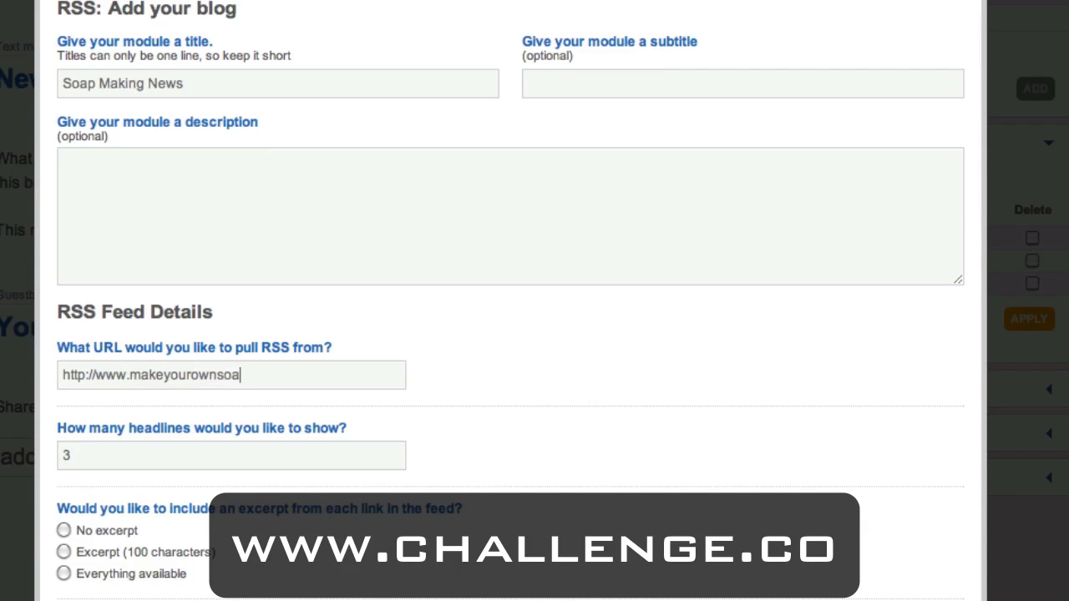
text(.com)
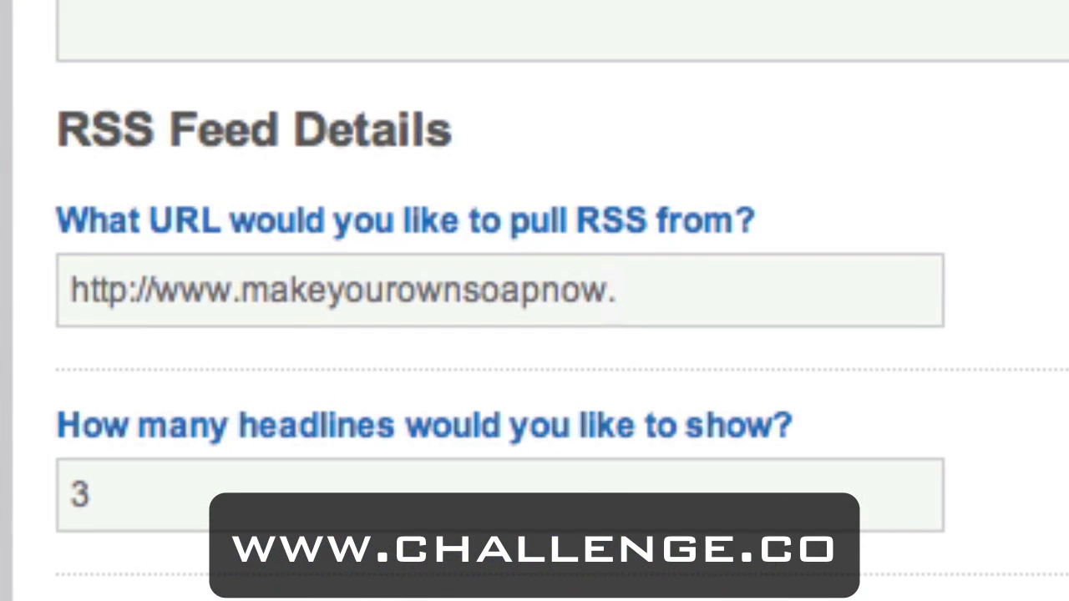
text(/feed/)
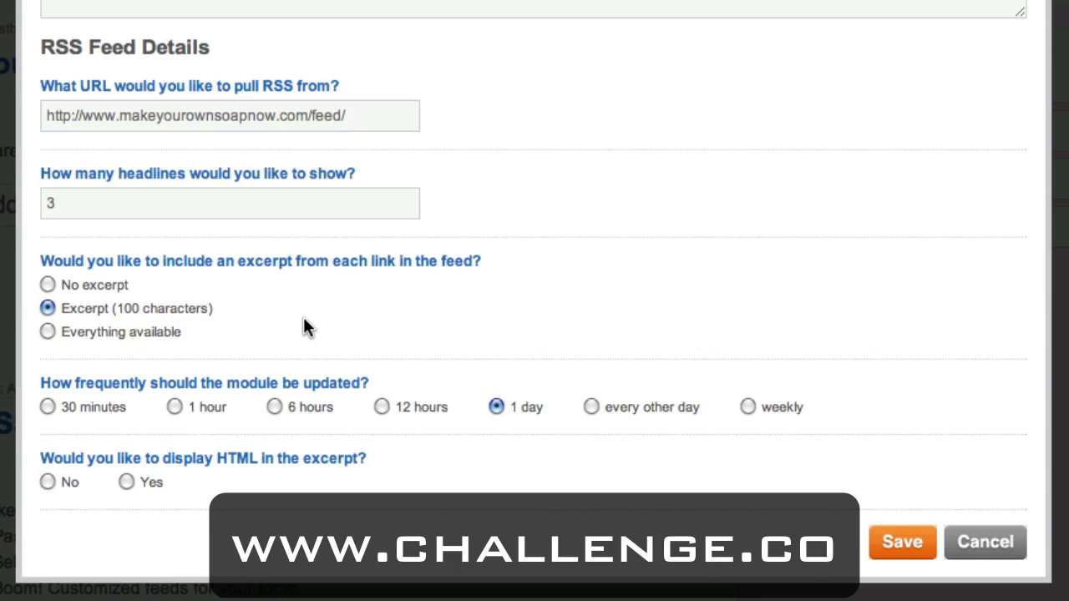
click(47, 482)
click(883, 544)
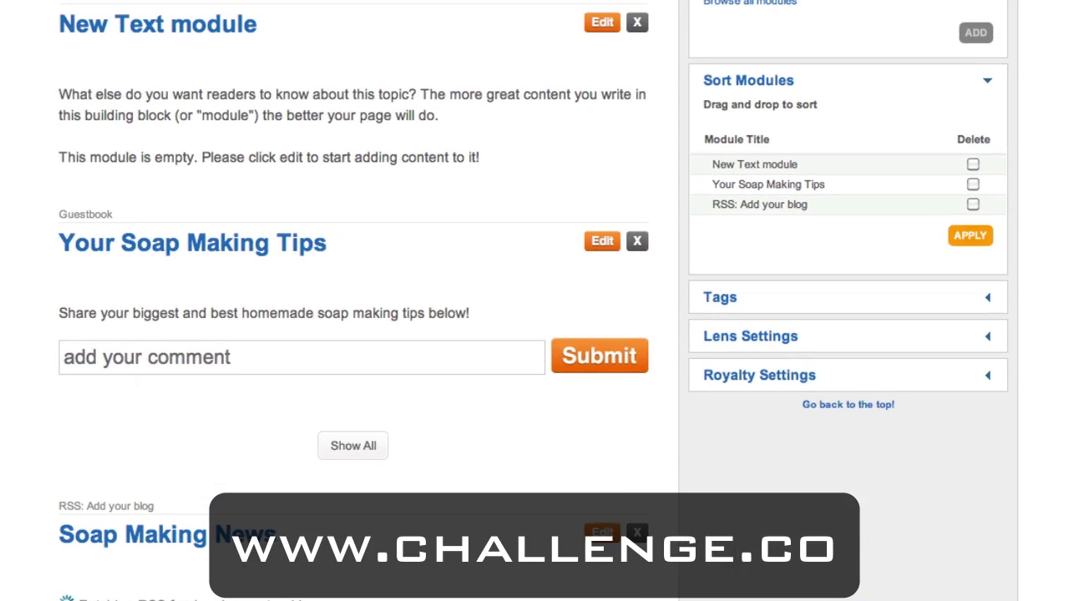
scroll(693, 568, up, 5)
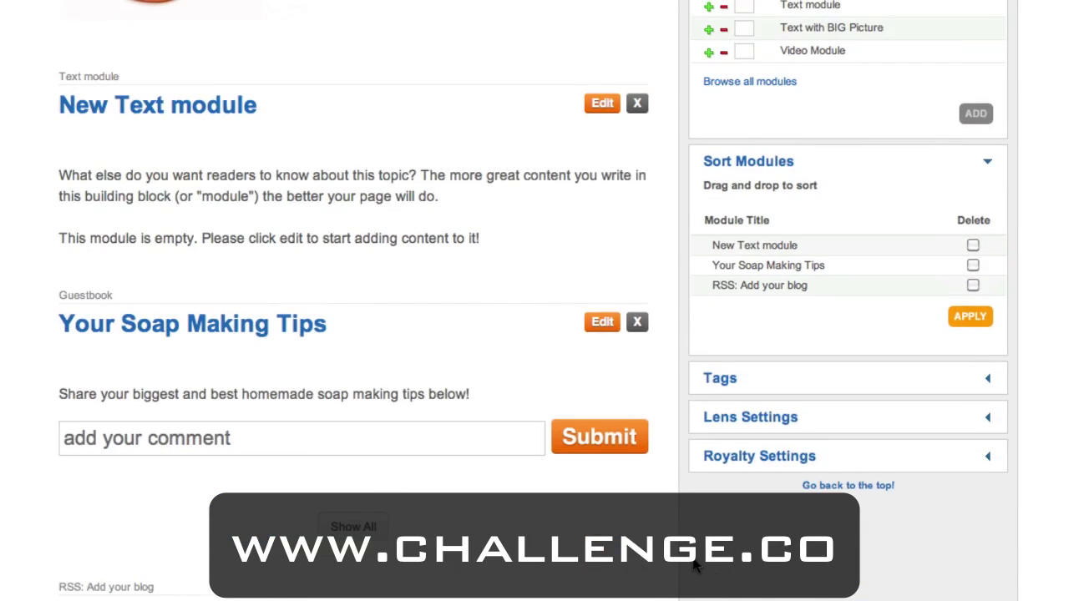
scroll(693, 568, up, 2)
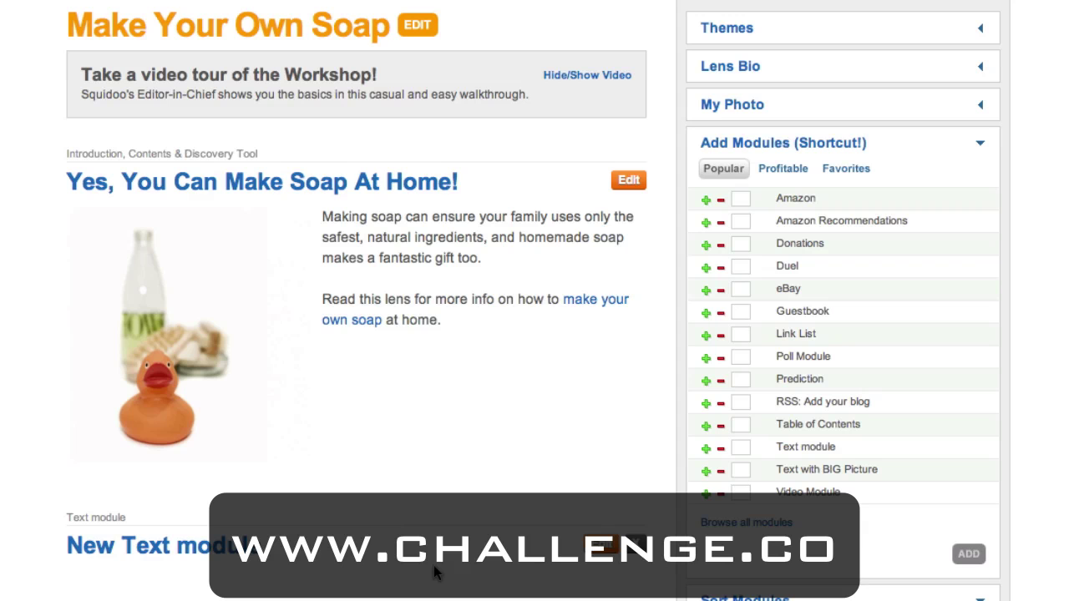
scroll(536, 461, down, 4)
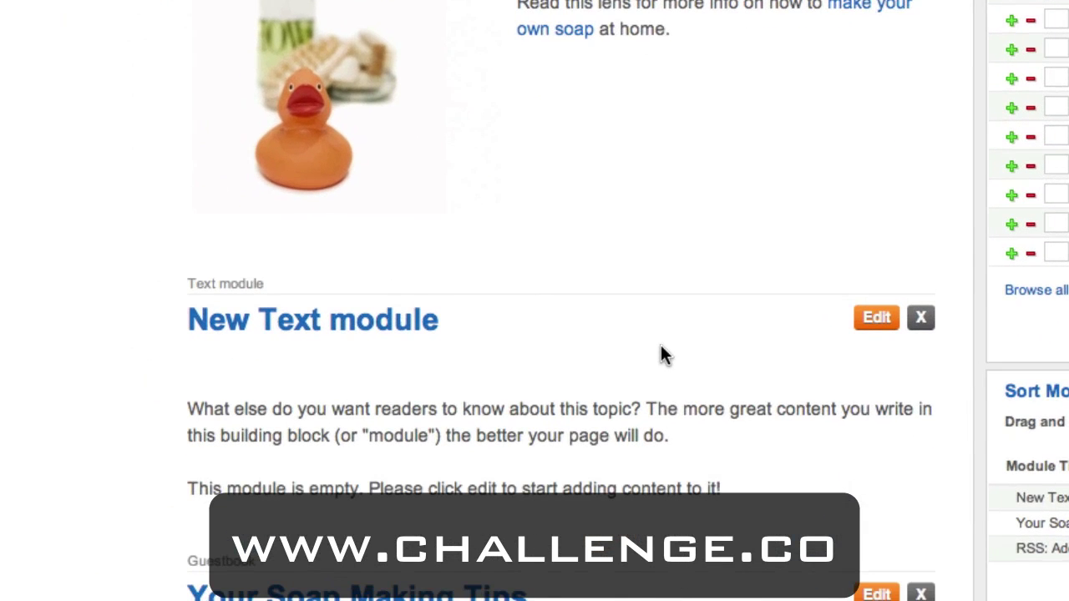
Enter the Tea Tree Soap ingredient list with a make your own soap link, then add a photo.
click(890, 324)
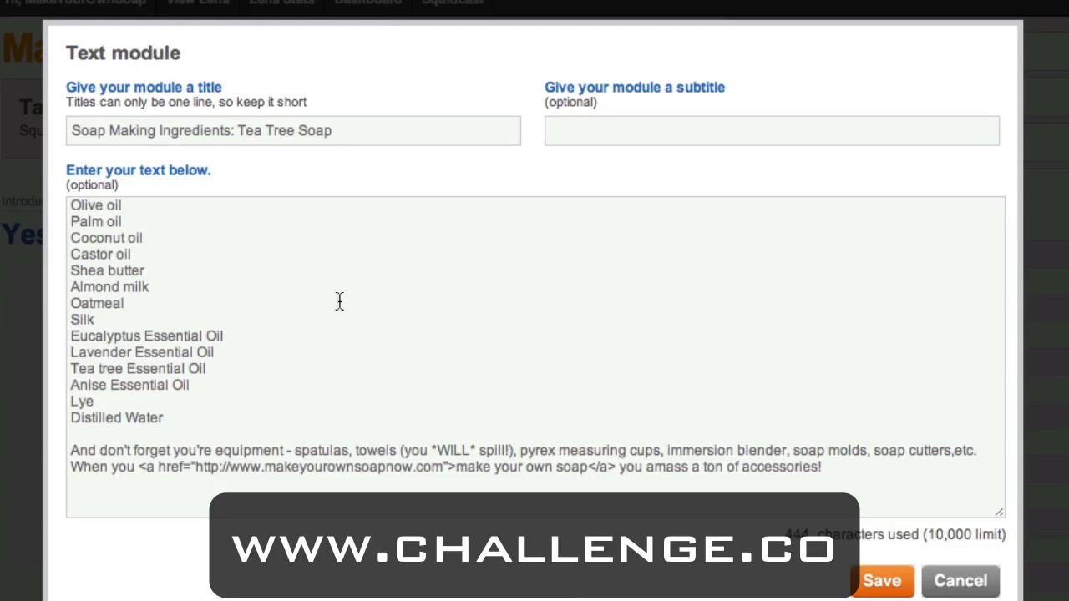
click(349, 307)
drag(140, 466, 634, 473)
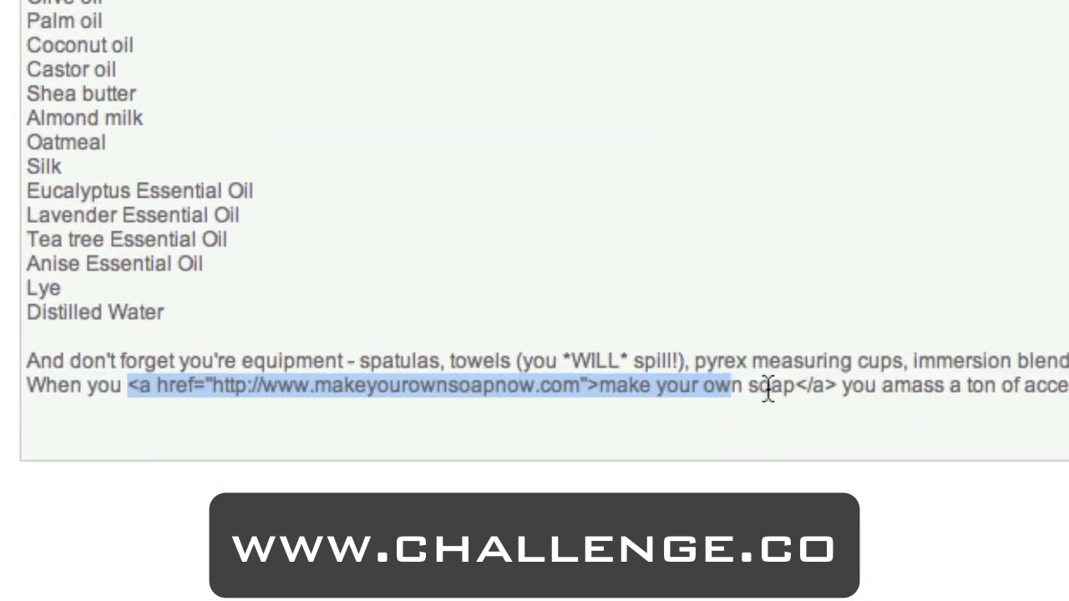
drag(944, 372, 918, 366)
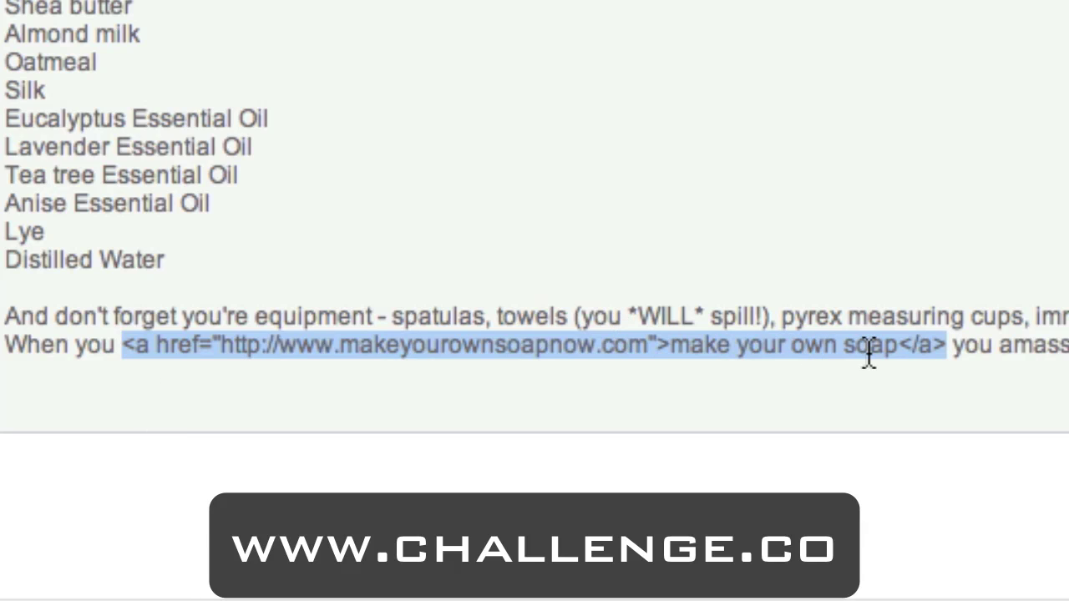
scroll(534, 300, down, 5)
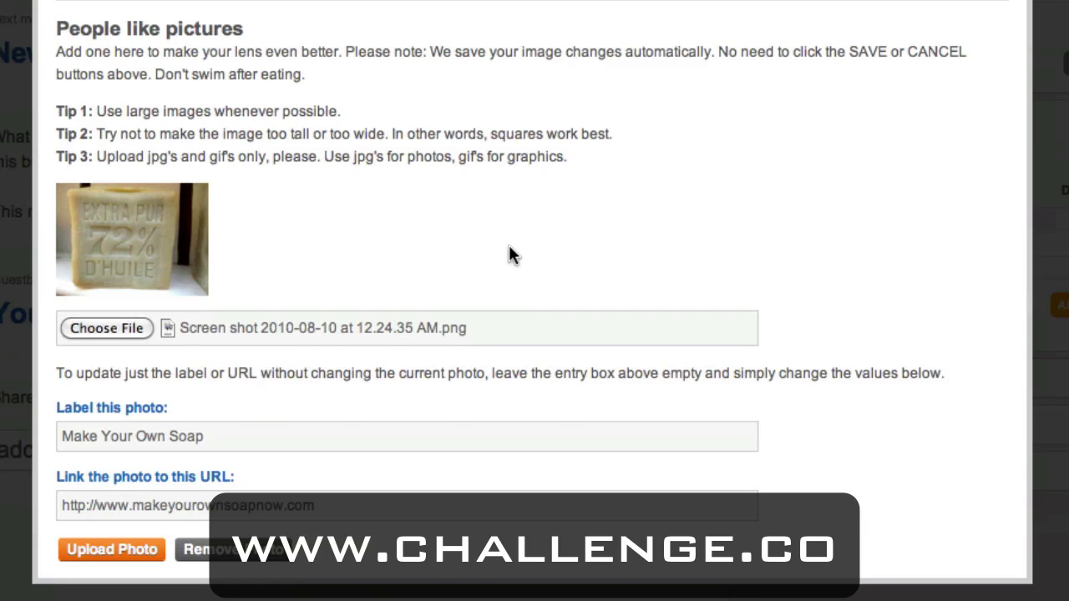
Save the 'Soap Making Ingredients: Tea Tree Soap' text module with its photo.
scroll(509, 253, down, 5)
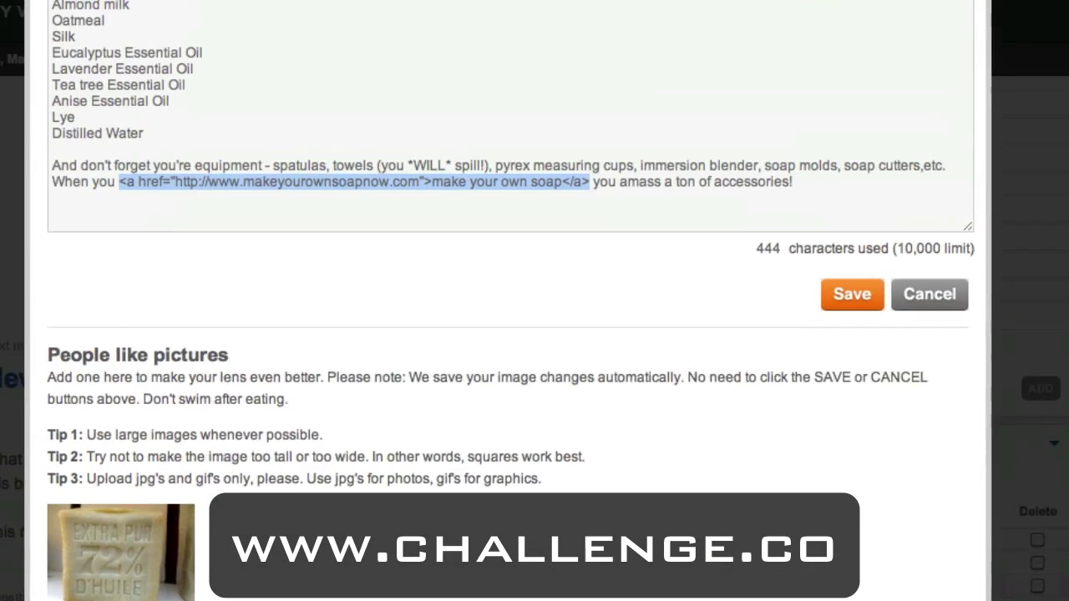
scroll(510, 167, up, 3)
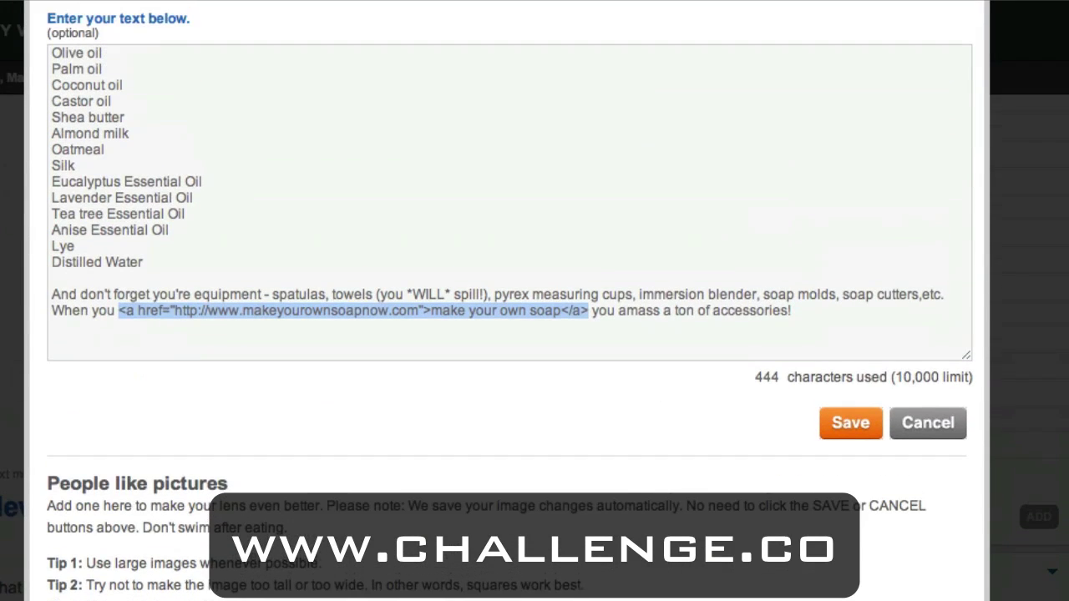
scroll(259, 530, up, 3)
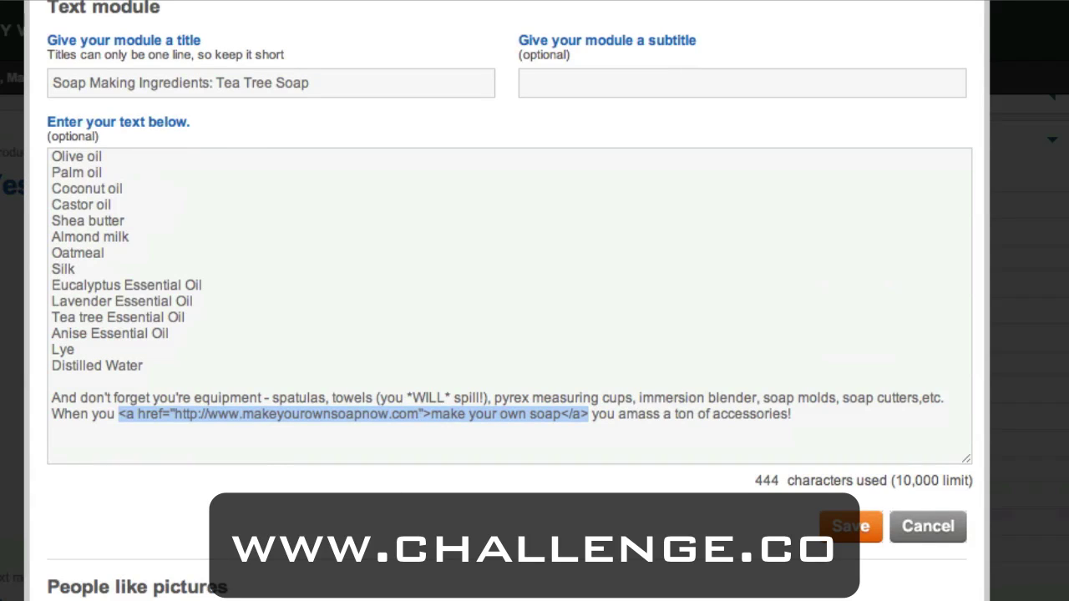
scroll(535, 301, down, 5)
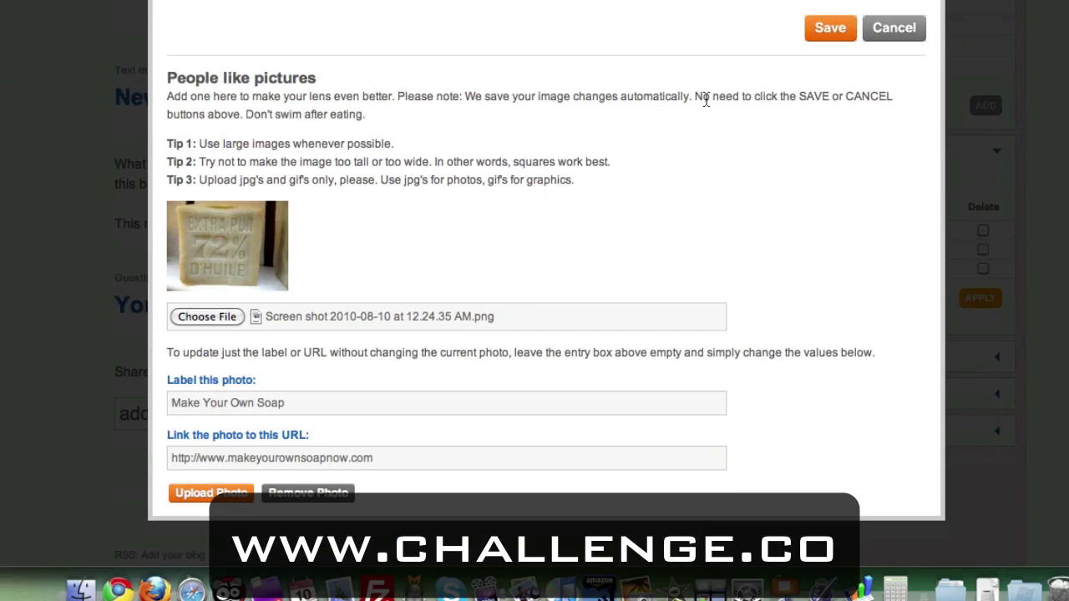
click(838, 33)
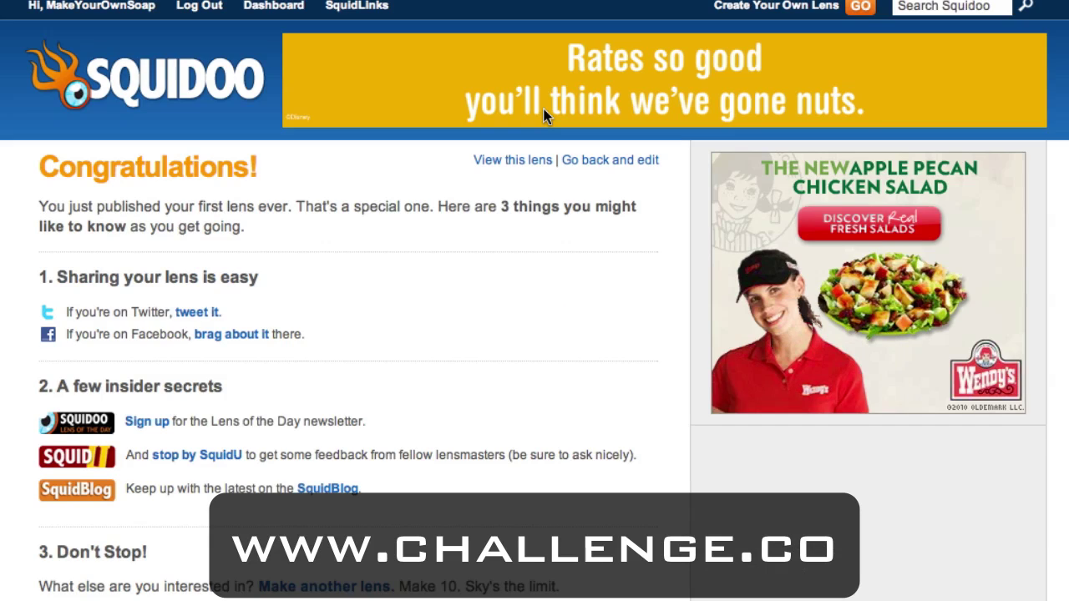
View the live lens and scroll down to the Tea Tree Soap ingredients section.
click(518, 160)
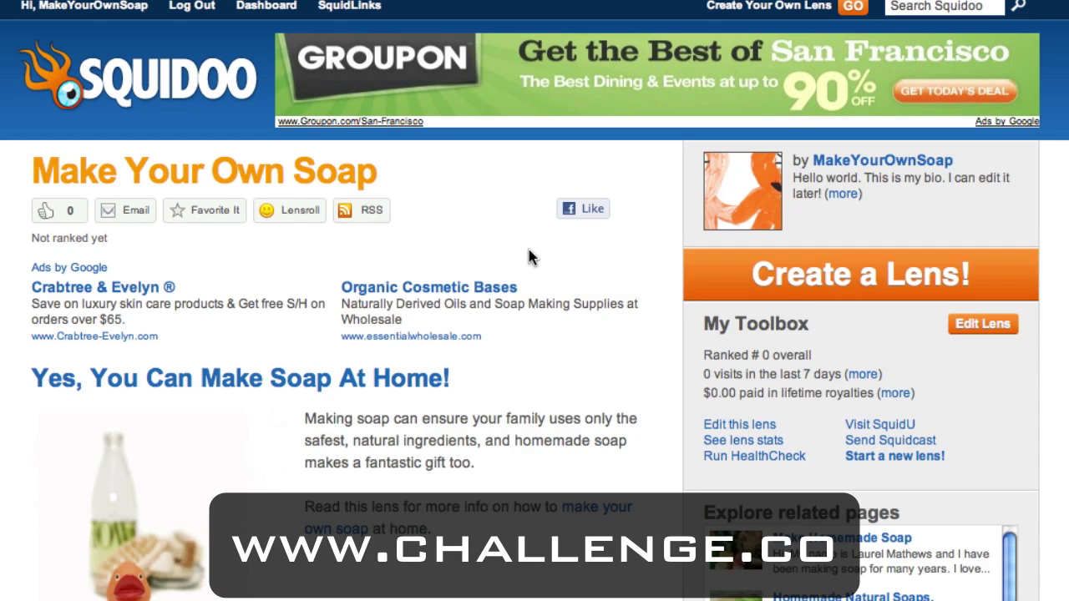
scroll(528, 256, down, 1)
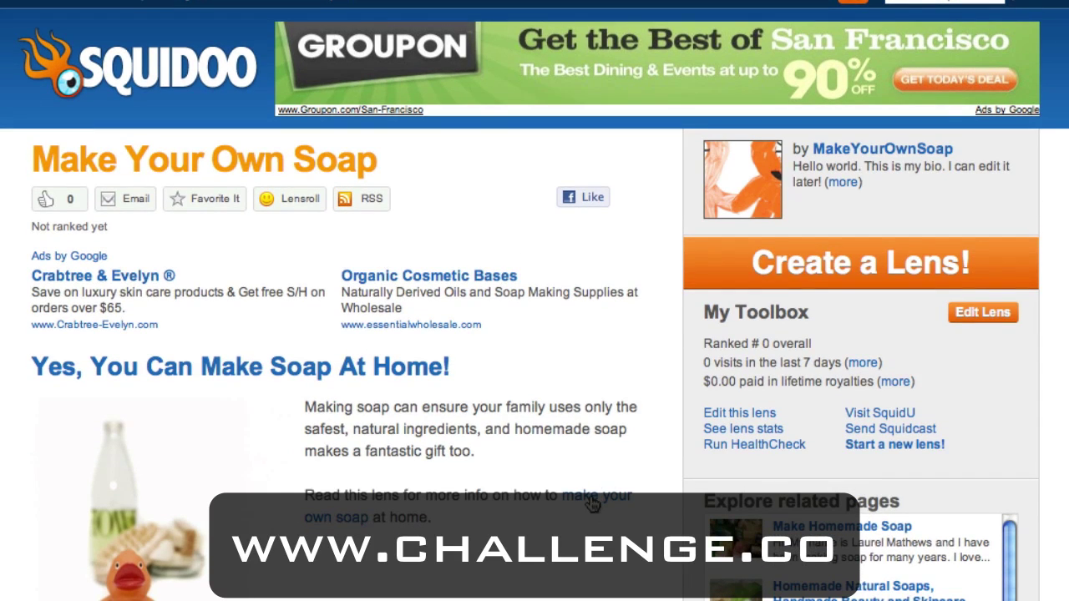
scroll(584, 501, down, 5)
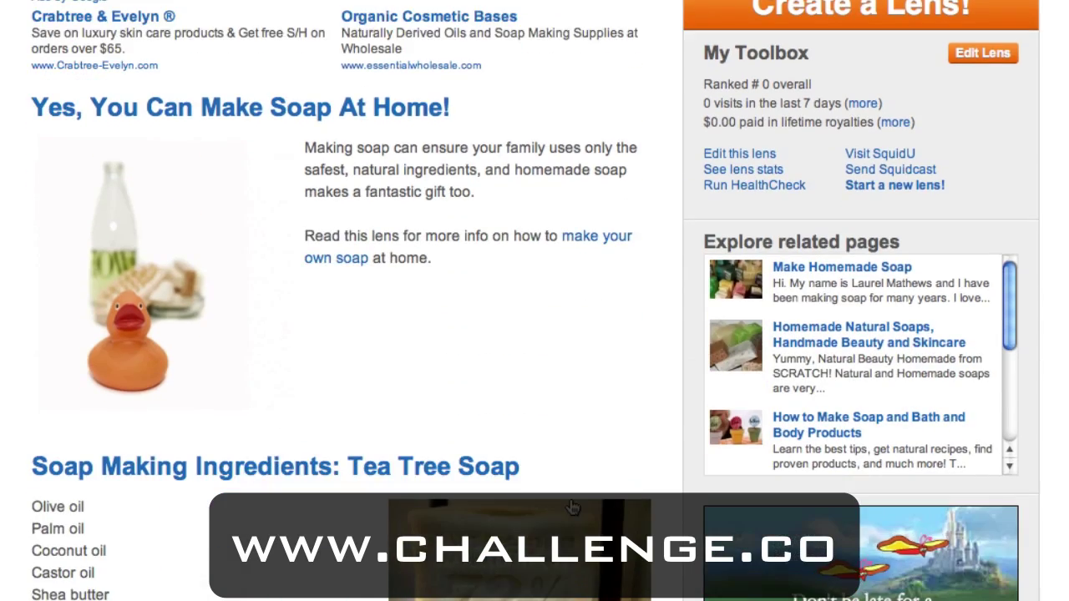